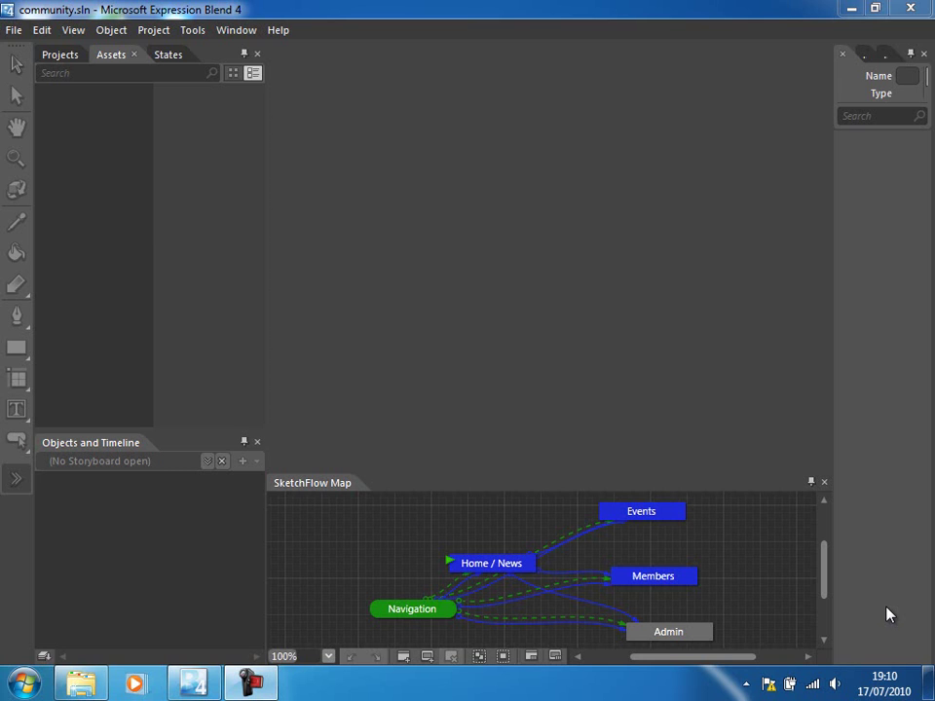
Package the SketchFlow project into the community folder under C:\MySite\100 Published, opening Windows Explorer when complete.
{"action": "left_click", "coordinate": [13, 30]}
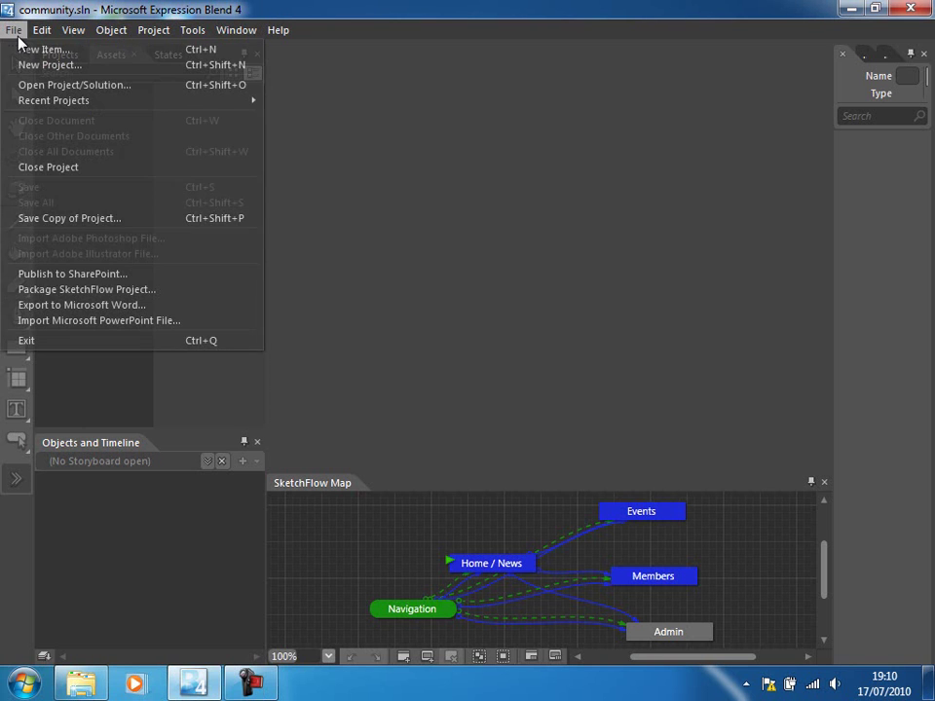
{"action": "left_click", "coordinate": [83, 289]}
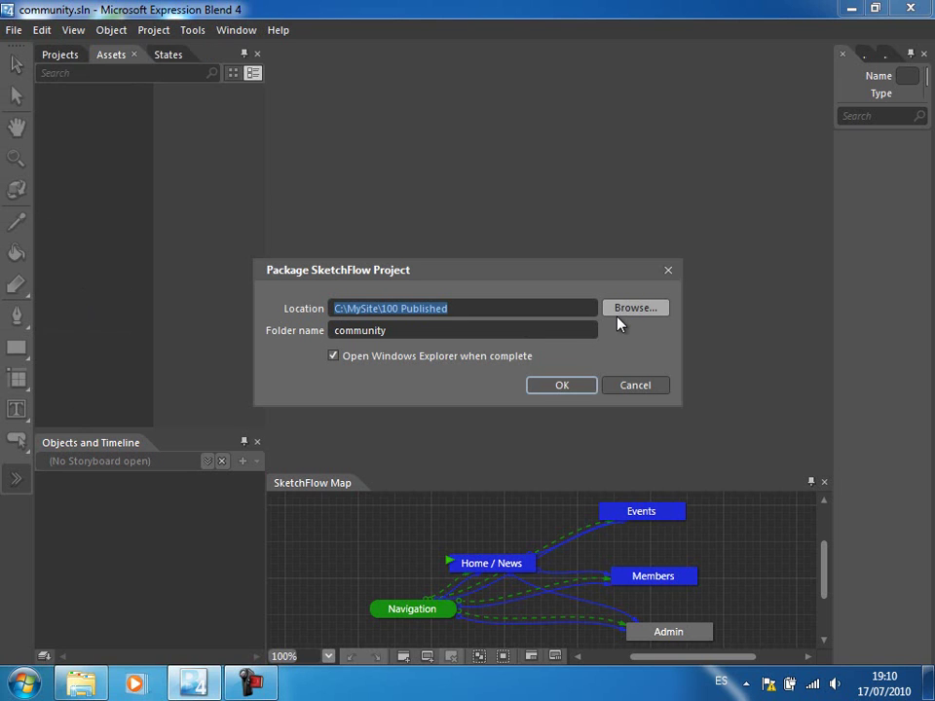
{"action": "left_click", "coordinate": [561, 386]}
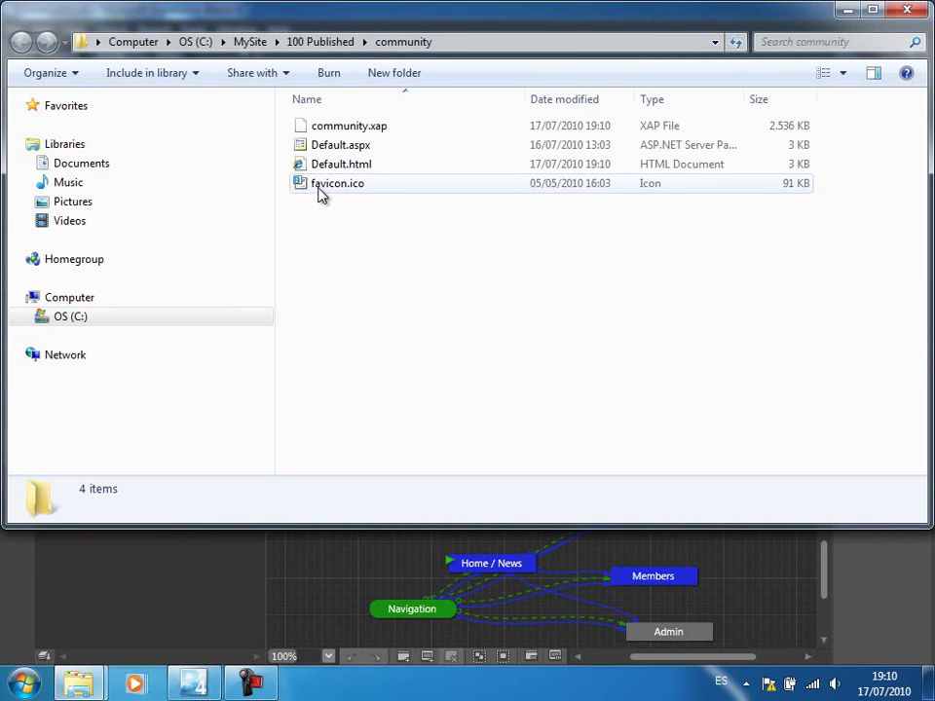
Launch the packaged prototype by opening Default.html from the published community folder.
{"action": "left_click", "coordinate": [340, 166]}
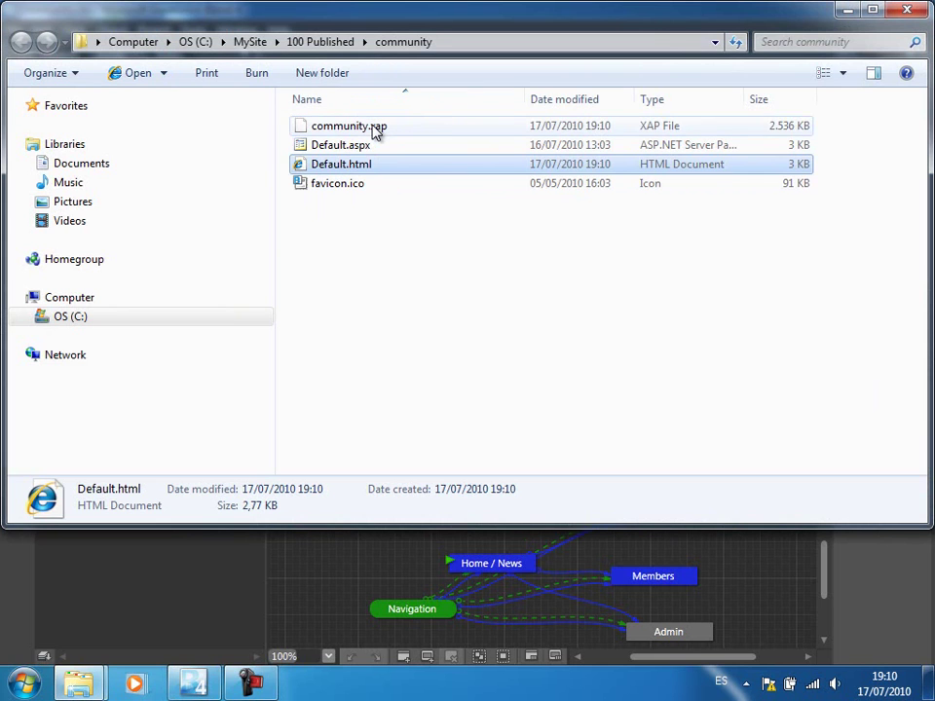
{"action": "left_click", "coordinate": [376, 131], "text": "ctrl"}
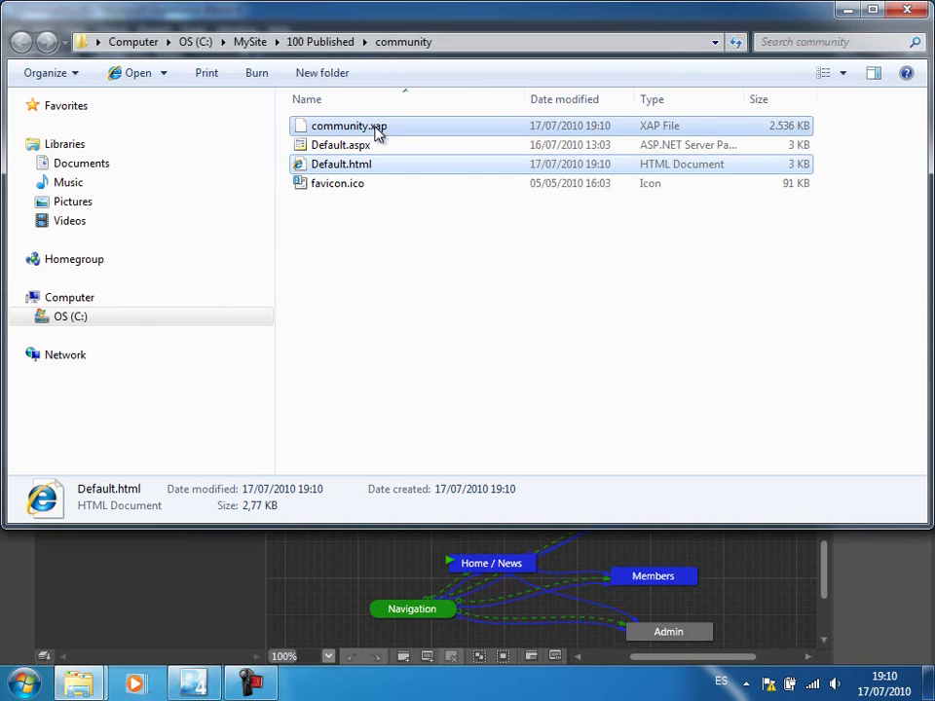
{"action": "left_click", "coordinate": [413, 254]}
{"action": "left_click", "coordinate": [335, 167]}
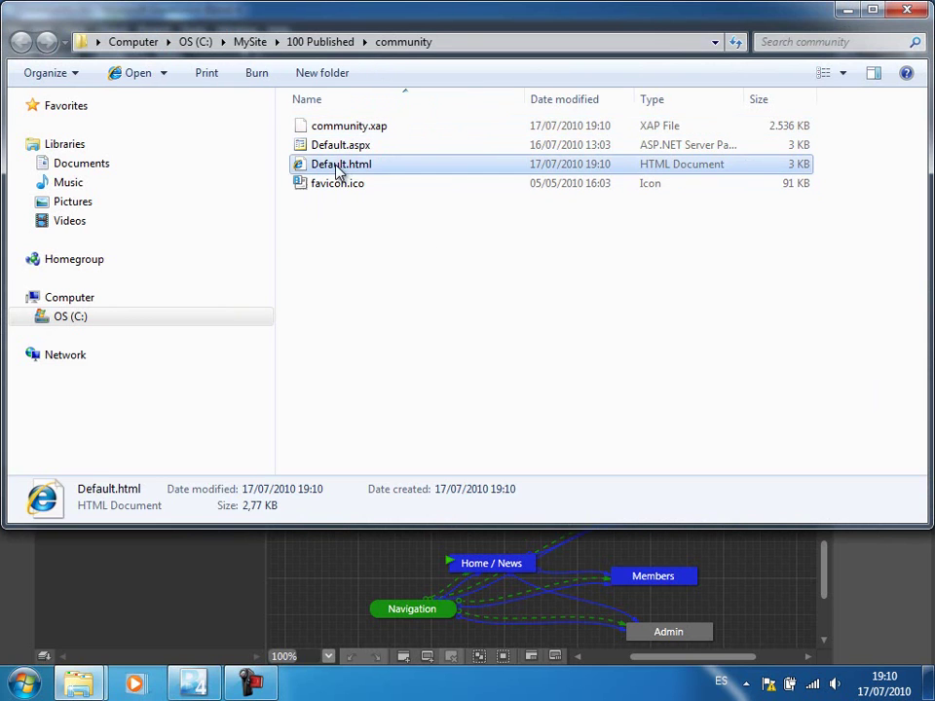
{"action": "double_click", "coordinate": [338, 167]}
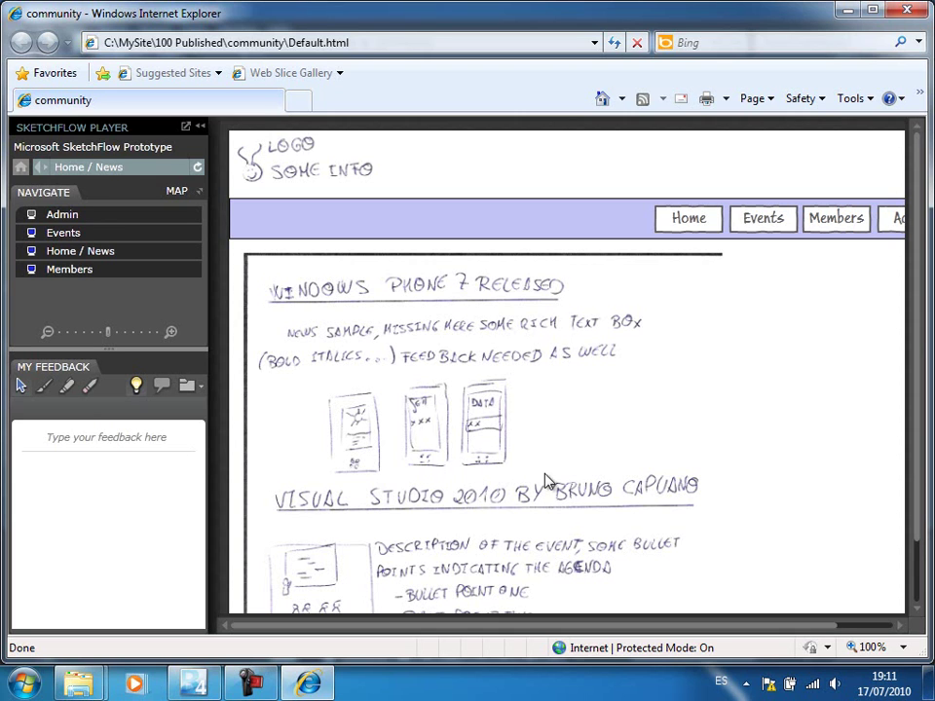
Add the feedback "Please can you provide better controls for this screen?" to the Home / News screen.
{"action": "left_click", "coordinate": [105, 441]}
{"action": "type", "text": "Please can yo upd"}
{"action": "key", "text": "BackSpace"}
{"action": "key", "text": "BackSpace"}
{"action": "key", "text": "BackSpace"}
{"action": "key", "text": "BackSpace"}
{"action": "type", "text": "u provide better cont"}
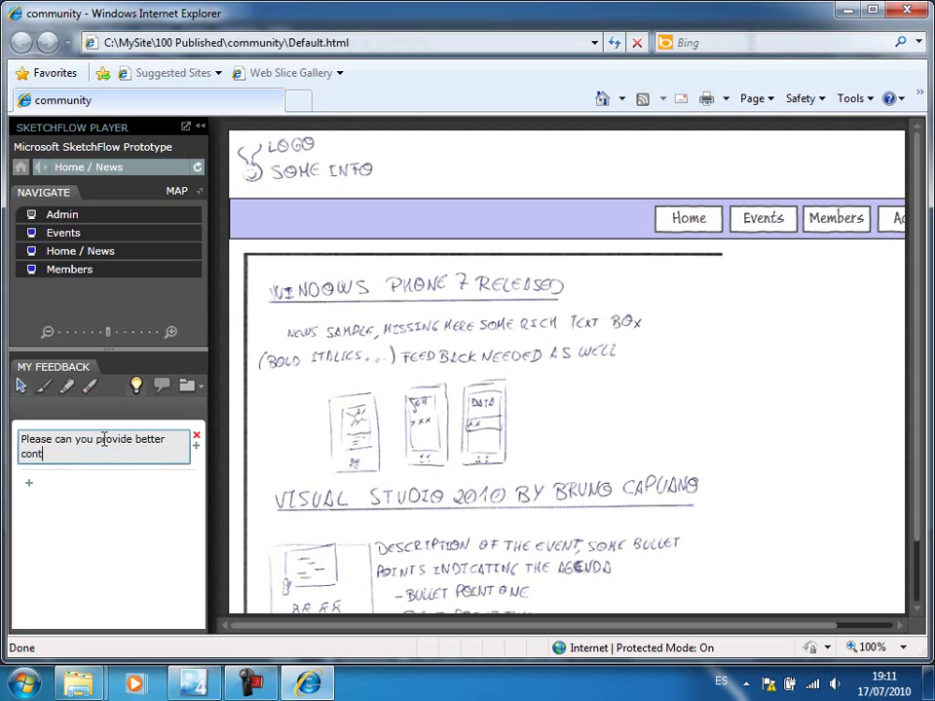
{"action": "type", "text": "rols for this screen?"}
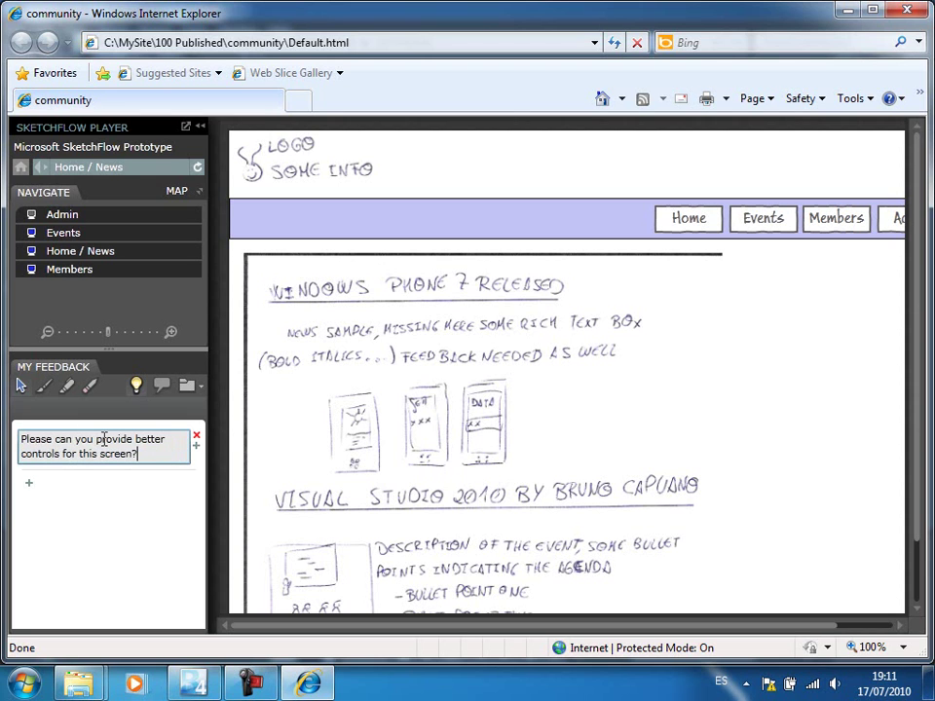
{"action": "left_click", "coordinate": [85, 568]}
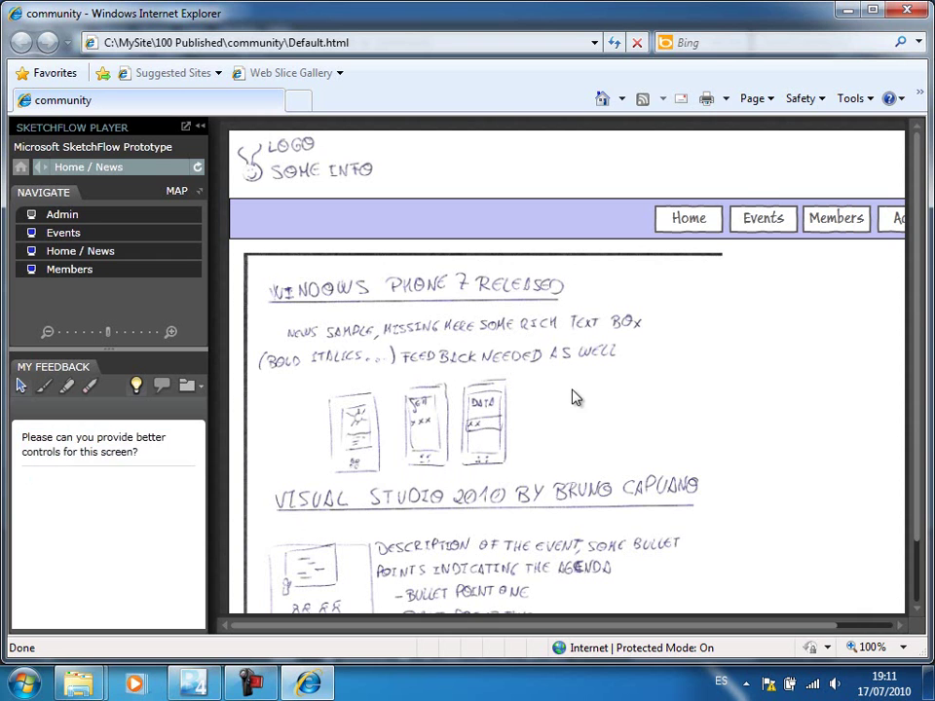
View the Events screen, then go to Members and add the feedback "Can you place a more realistic coverflow control?".
{"action": "left_click", "coordinate": [764, 218]}
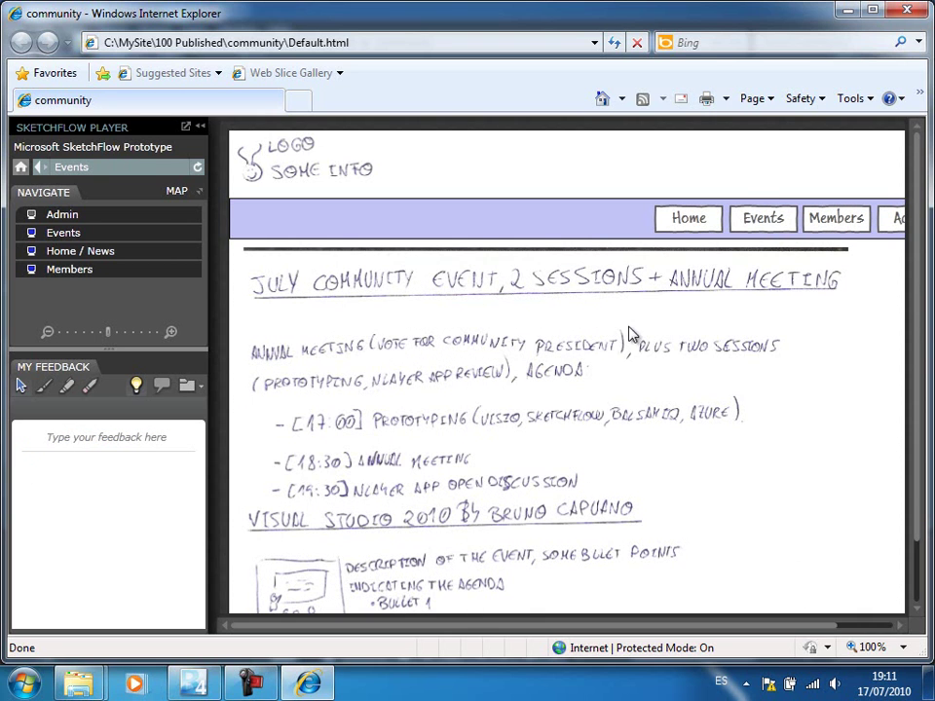
{"action": "left_click", "coordinate": [813, 220]}
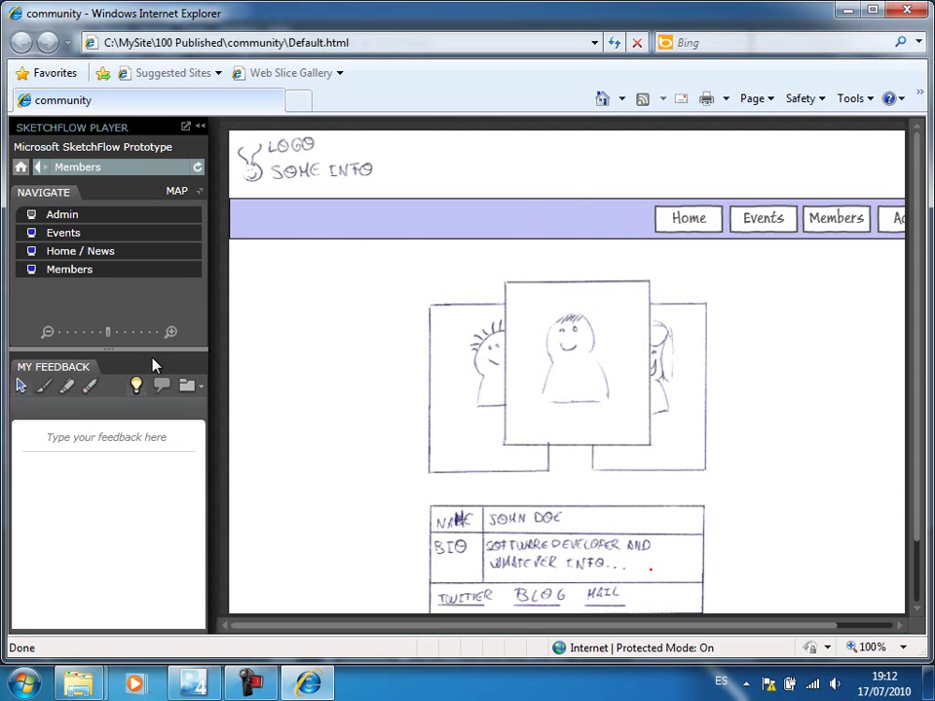
{"action": "left_click", "coordinate": [88, 435]}
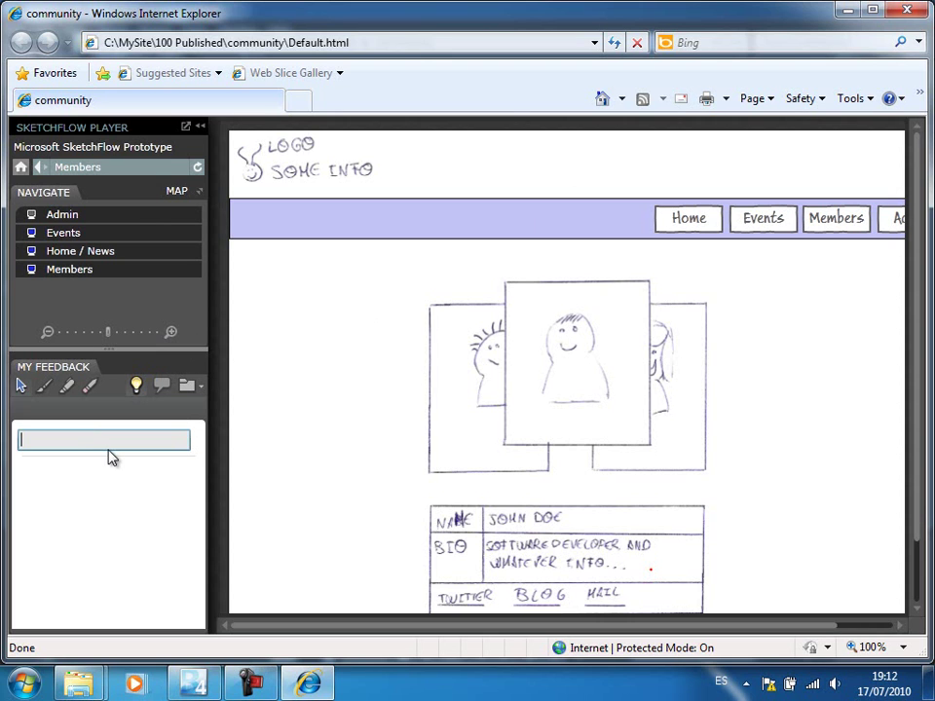
{"action": "type", "text": "Can you place a more realistic coverv"}
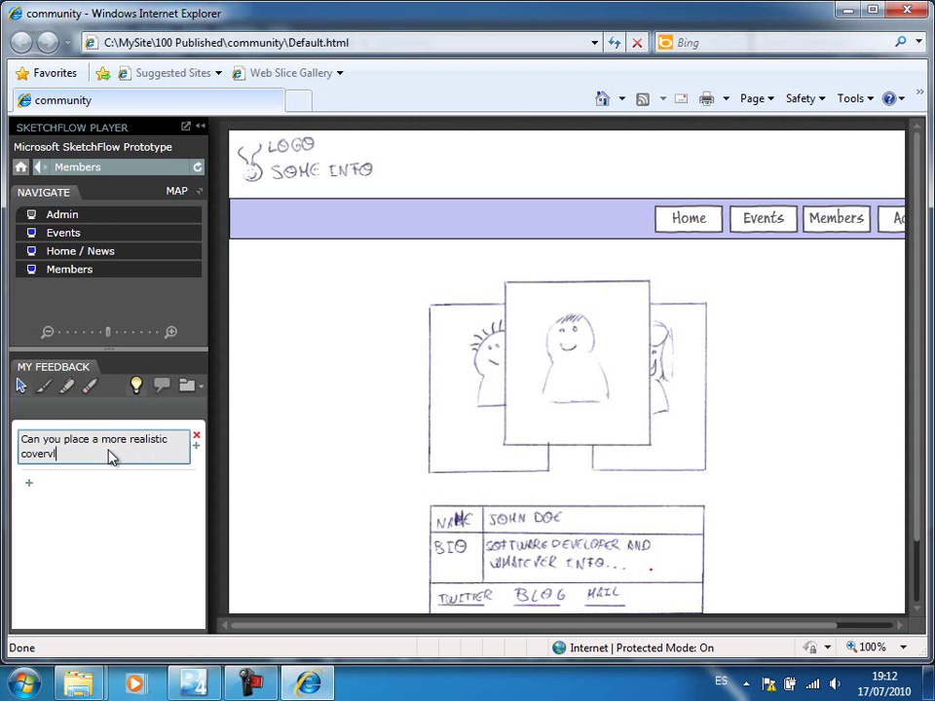
{"action": "key", "text": "BackSpace"}
{"action": "type", "text": "flow control?"}
Draw a red freehand ink loop around the three portrait sketches on the Members screen.
{"action": "left_click", "coordinate": [44, 387]}
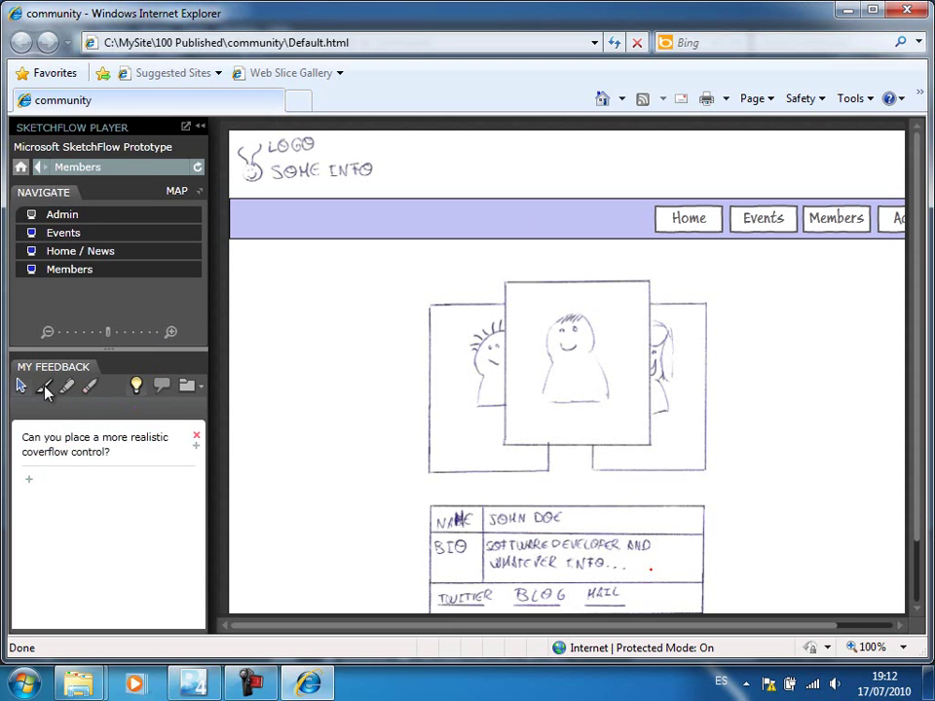
{"action": "mouse_move", "coordinate": [481, 482]}
{"action": "left_mouse_down"}
{"action": "mouse_move", "coordinate": [687, 483]}
{"action": "mouse_move", "coordinate": [767, 444]}
{"action": "mouse_move", "coordinate": [744, 325]}
{"action": "mouse_move", "coordinate": [634, 268]}
{"action": "mouse_move", "coordinate": [569, 251]}
{"action": "mouse_move", "coordinate": [396, 253]}
{"action": "mouse_move", "coordinate": [362, 328]}
{"action": "mouse_move", "coordinate": [369, 412]}
{"action": "mouse_move", "coordinate": [439, 479]}
{"action": "mouse_move", "coordinate": [494, 493]}
{"action": "left_mouse_up"}
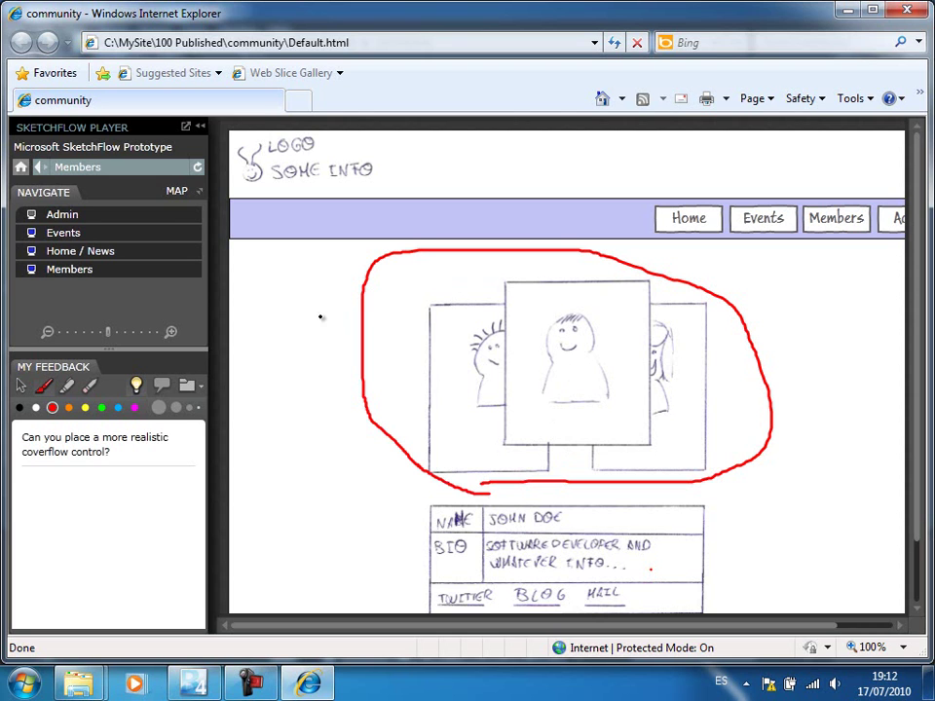
{"action": "mouse_move", "coordinate": [135, 462]}
Export the feedback with author name Client and initials Boss, saving it as ImportantFeedback in the MySite folder.
{"action": "left_click", "coordinate": [202, 389]}
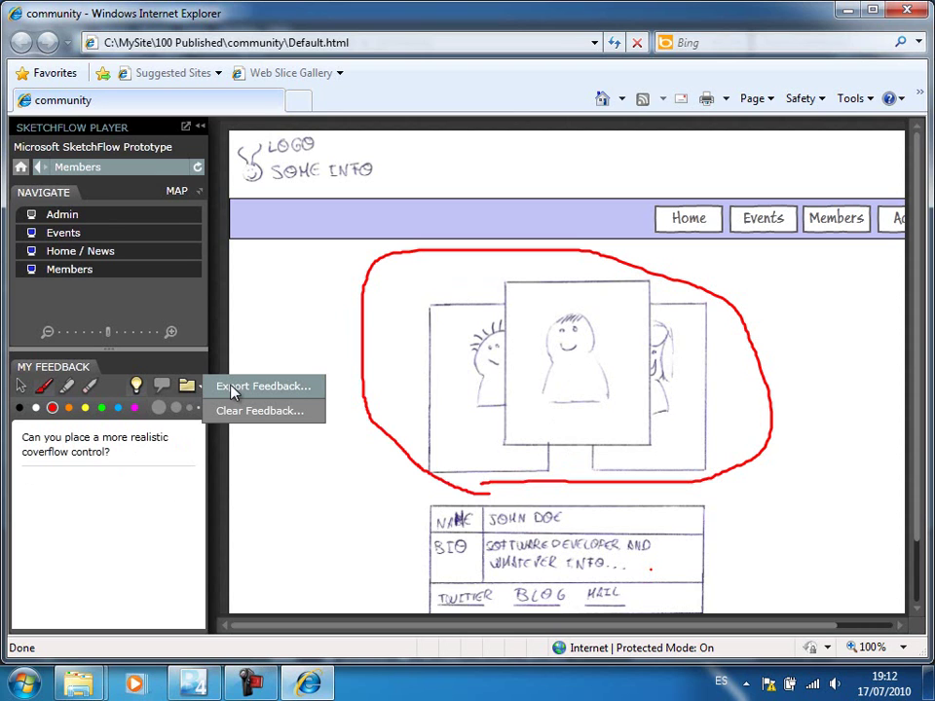
{"action": "left_click", "coordinate": [233, 390]}
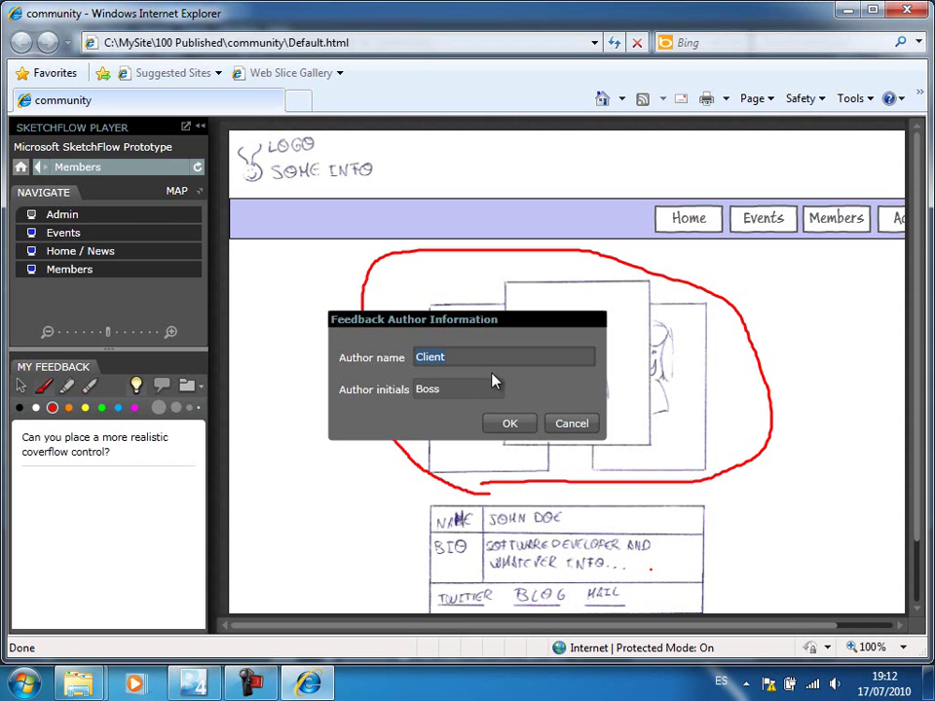
{"action": "left_click", "coordinate": [507, 424]}
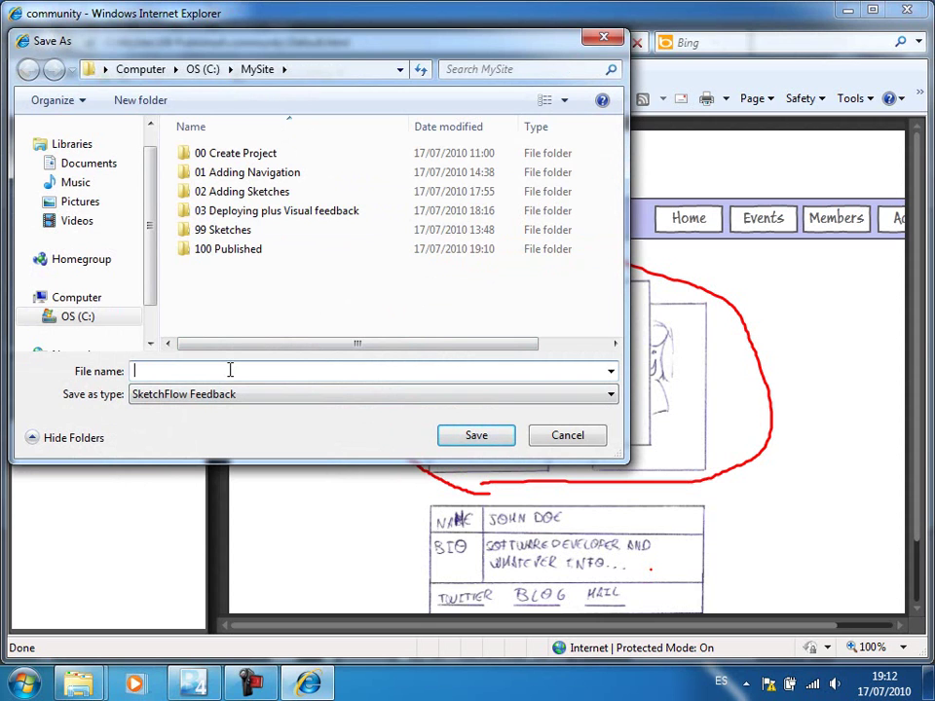
{"action": "type", "text": "ImportantFeedback"}
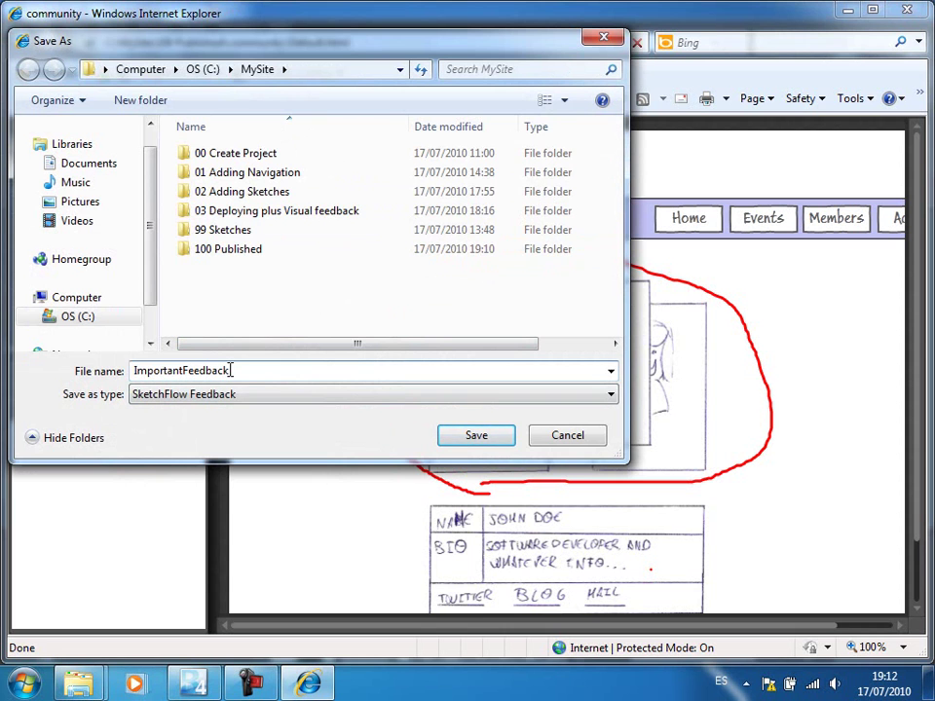
{"action": "left_click", "coordinate": [477, 438]}
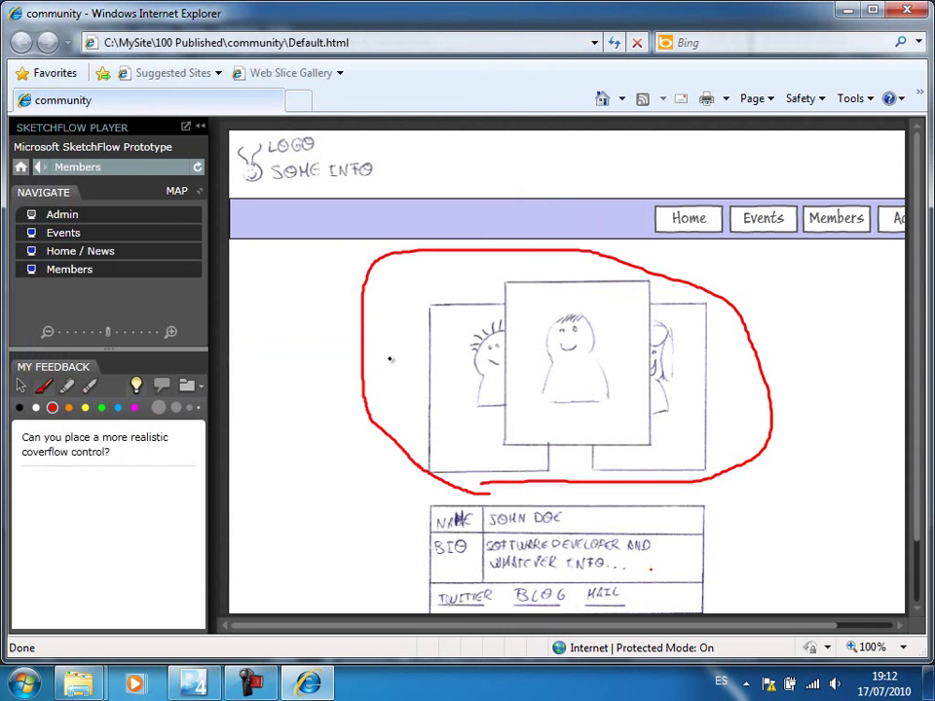
Close the prototype, return to Expression Blend and show the SketchFlow Feedback panel.
{"action": "left_click", "coordinate": [906, 11]}
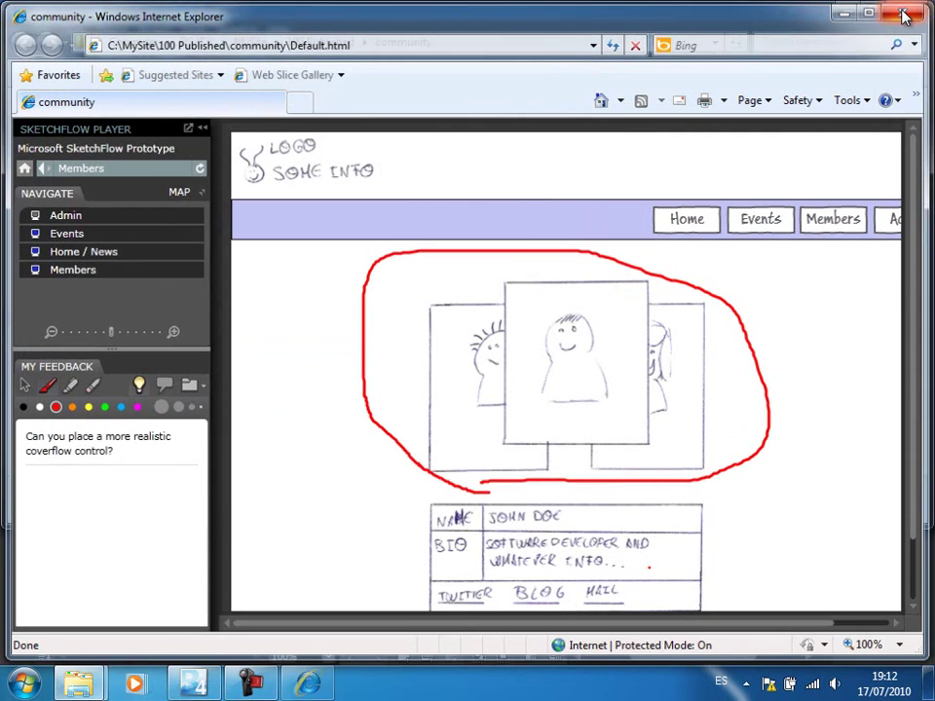
{"action": "left_click", "coordinate": [846, 10]}
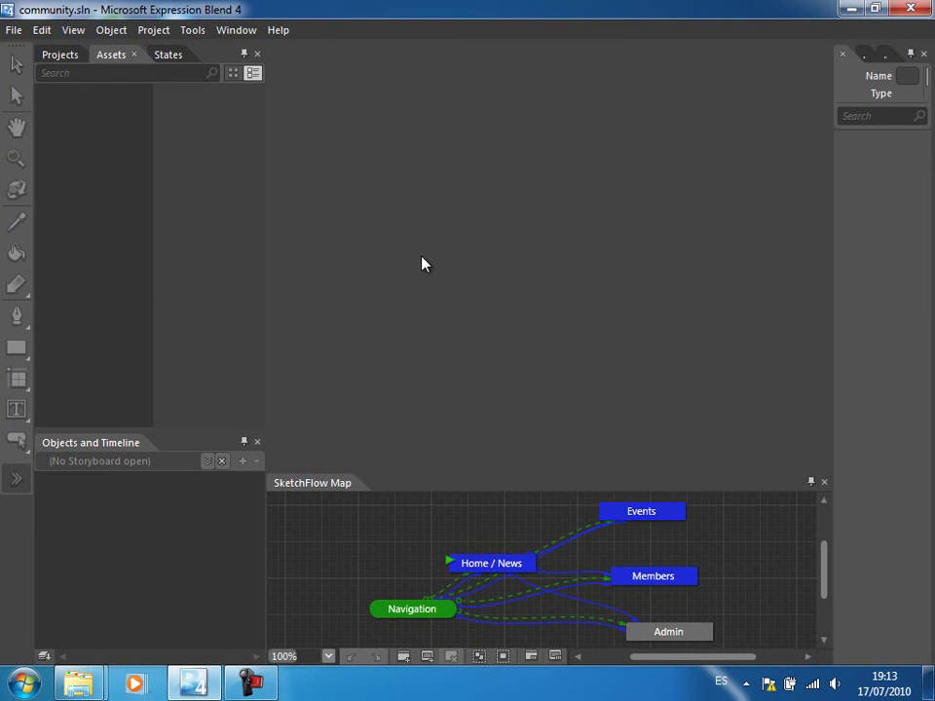
{"action": "left_click", "coordinate": [241, 31]}
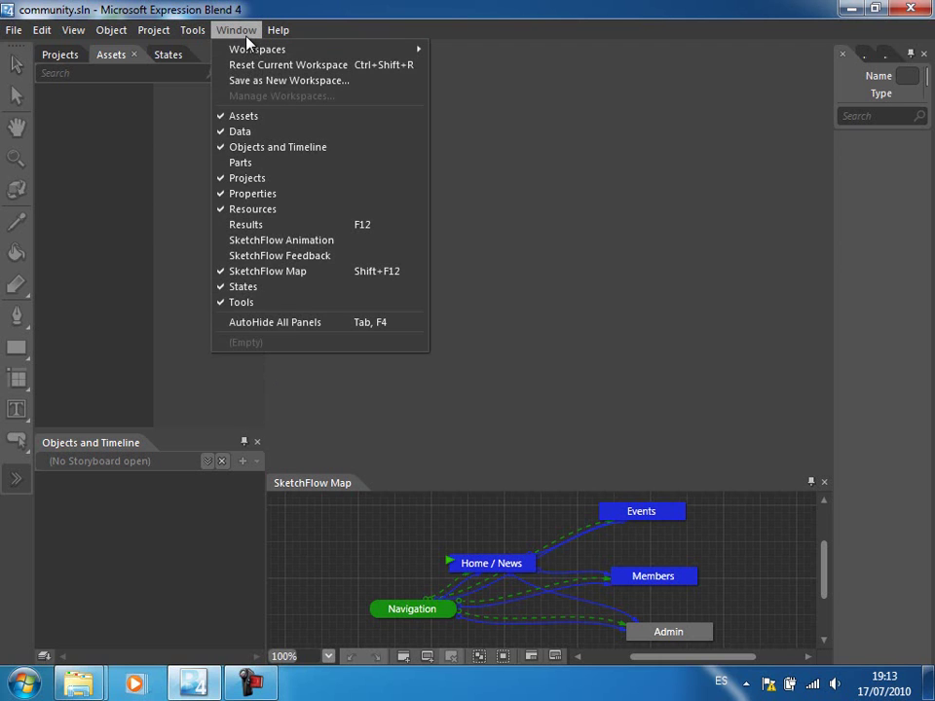
{"action": "left_click", "coordinate": [311, 257]}
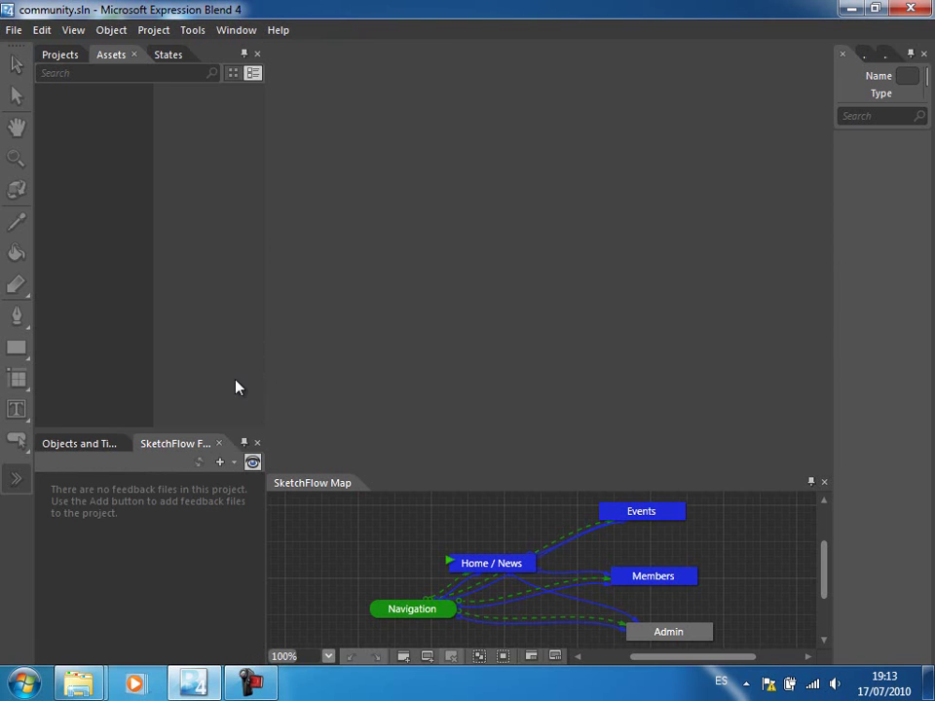
Add the existing ImportantFeedback.feedback file from the MySite folder to the project's feedback.
{"action": "left_click", "coordinate": [233, 465]}
{"action": "left_click", "coordinate": [238, 483]}
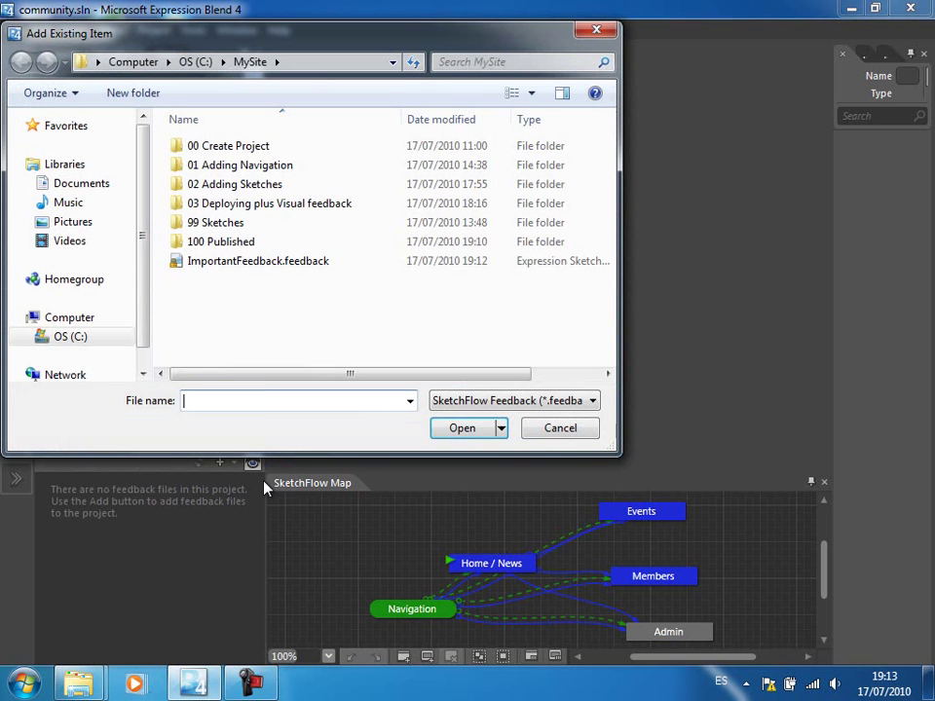
{"action": "double_click", "coordinate": [243, 261]}
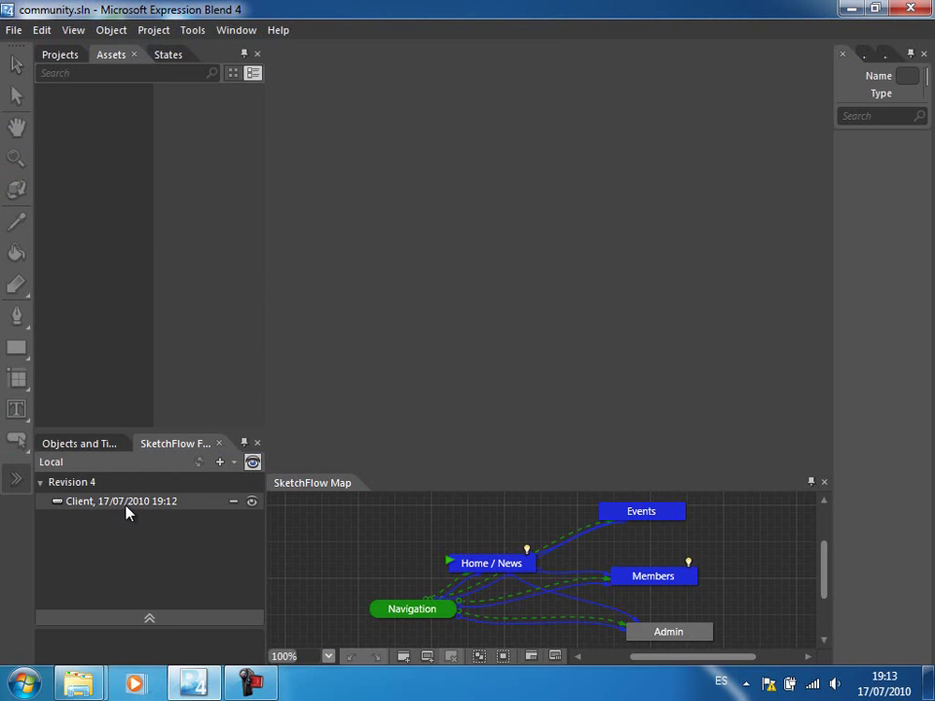
Review the client's feedback comments and annotations on the Home / News and Members screens.
{"action": "left_click", "coordinate": [126, 509]}
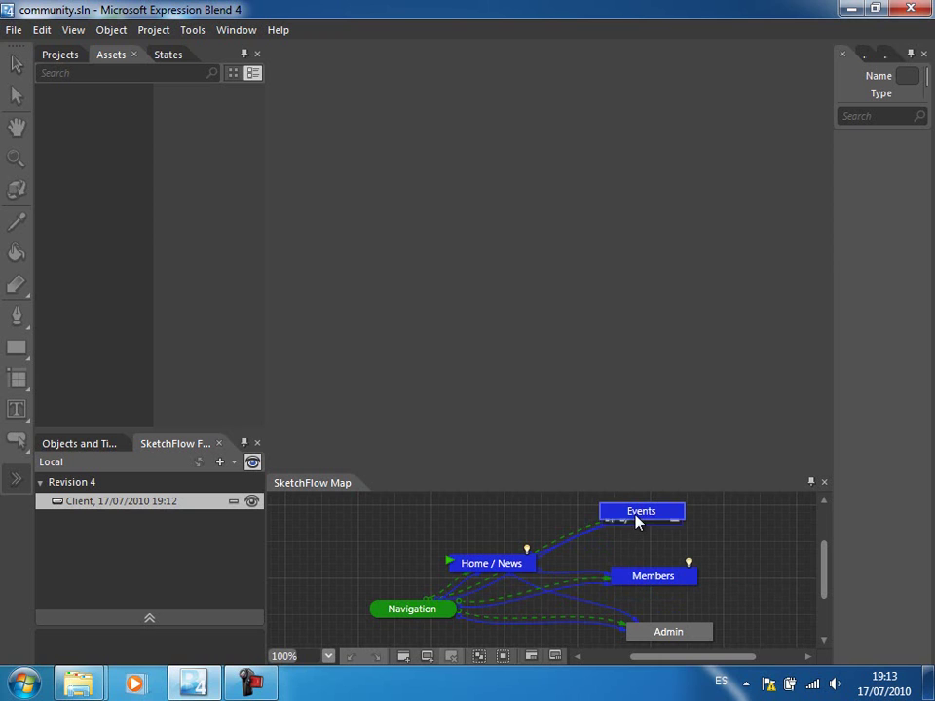
{"action": "double_click", "coordinate": [484, 564]}
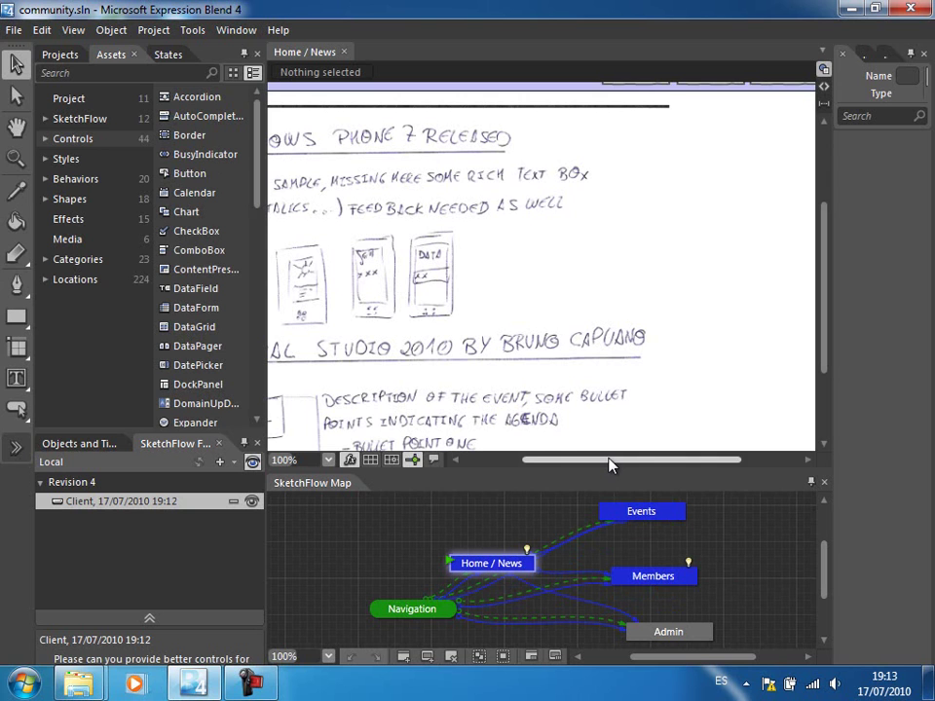
{"action": "left_click_drag", "start_coordinate": [567, 462], "coordinate": [442, 478]}
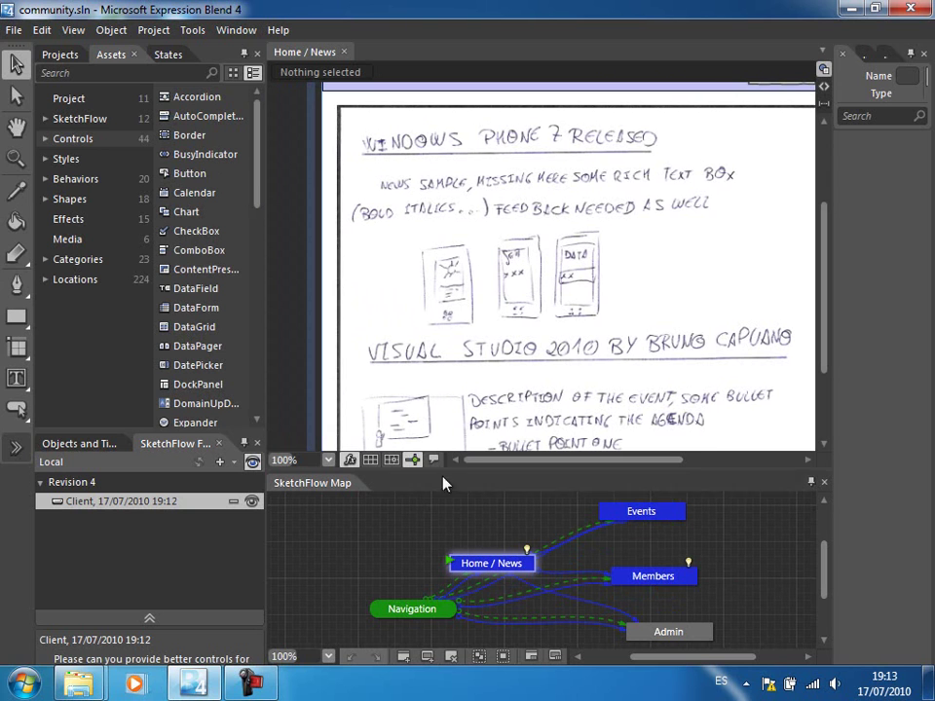
{"action": "left_click", "coordinate": [149, 618]}
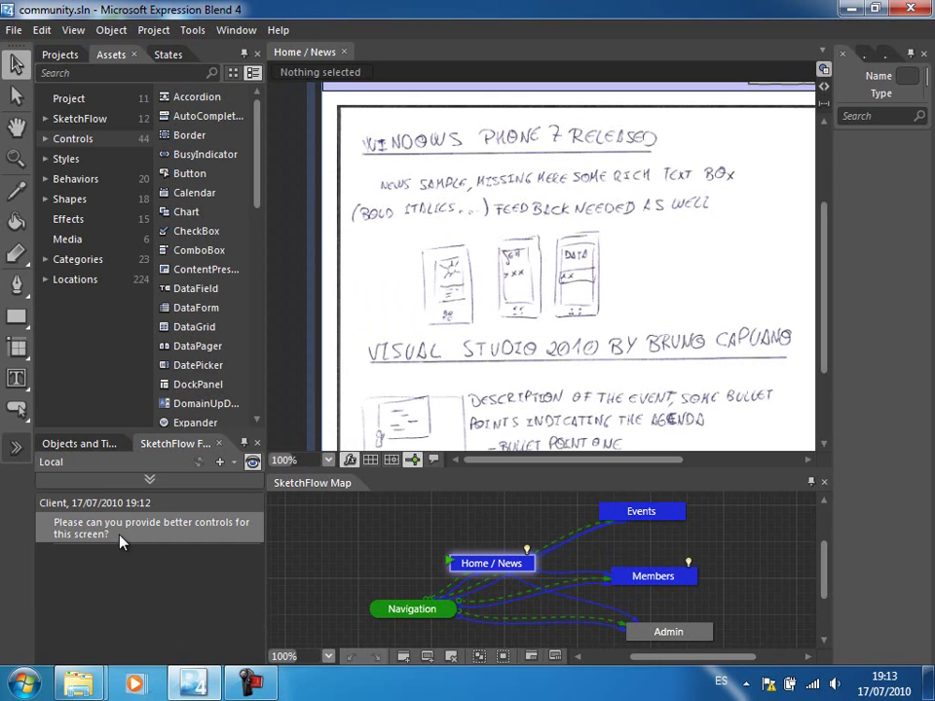
{"action": "double_click", "coordinate": [655, 578]}
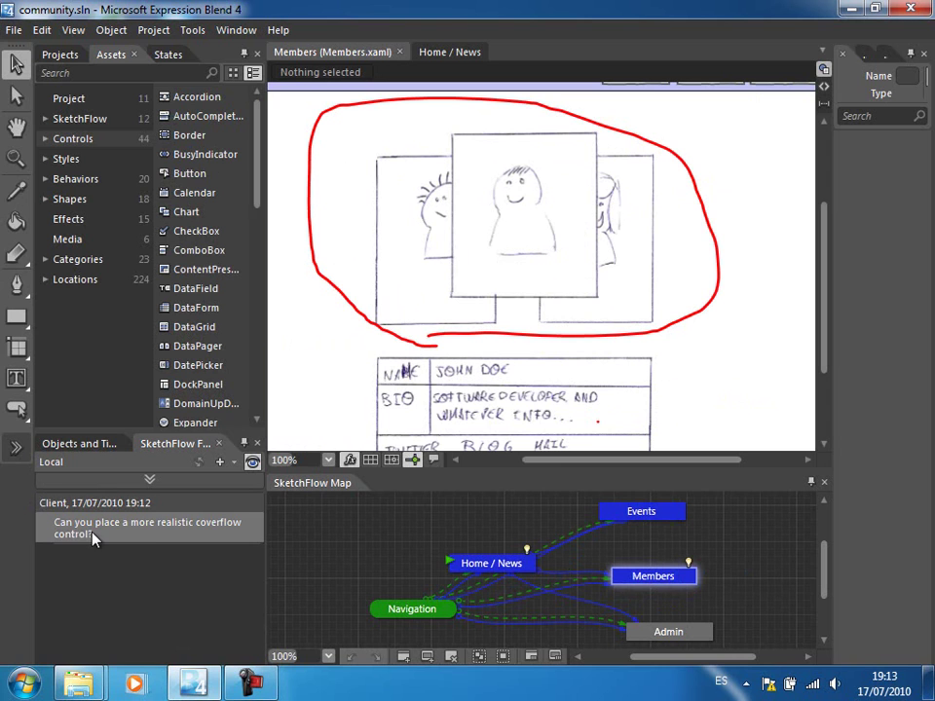